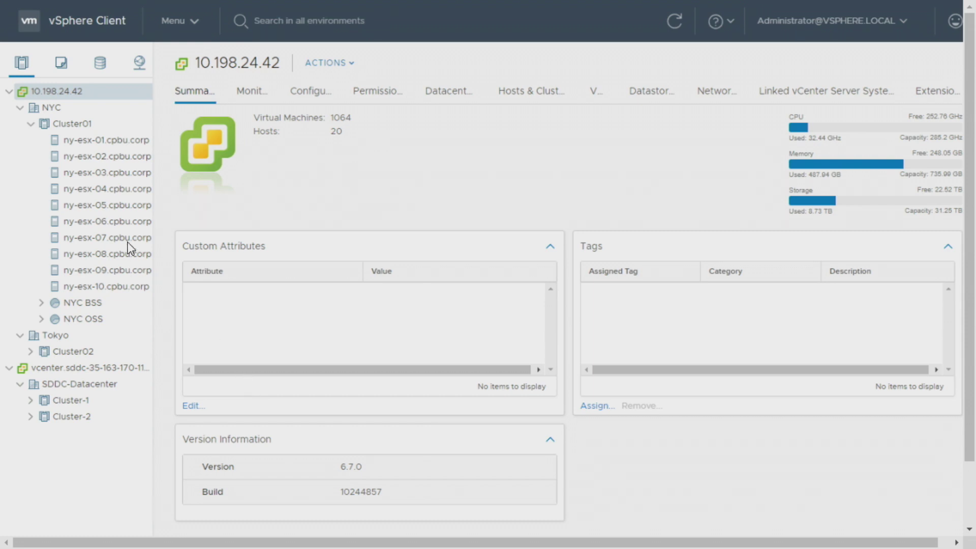
- Review the virtual machine lists of Cluster01, Cluster02, Cluster-1 and Cluster-2, and recheck the machines in Cluster01
click(72, 125)
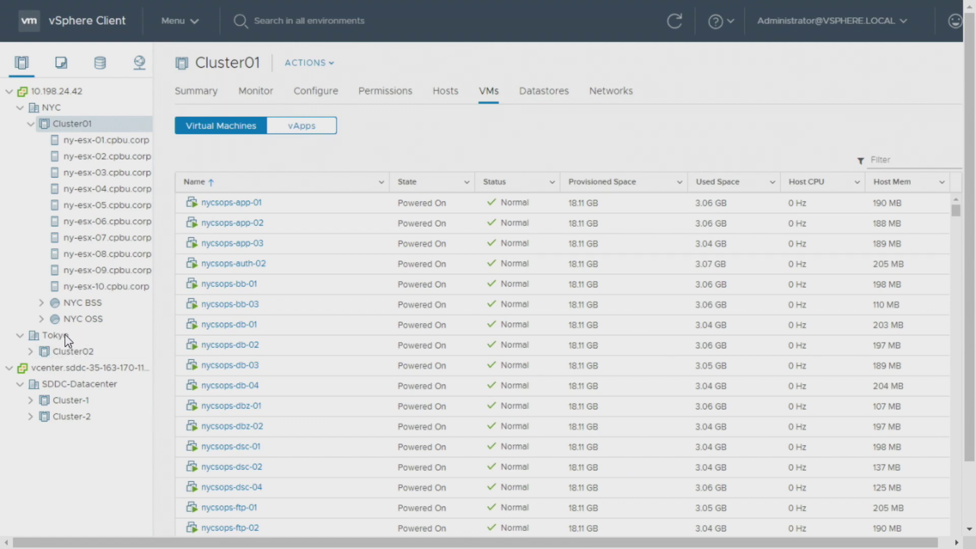
click(80, 354)
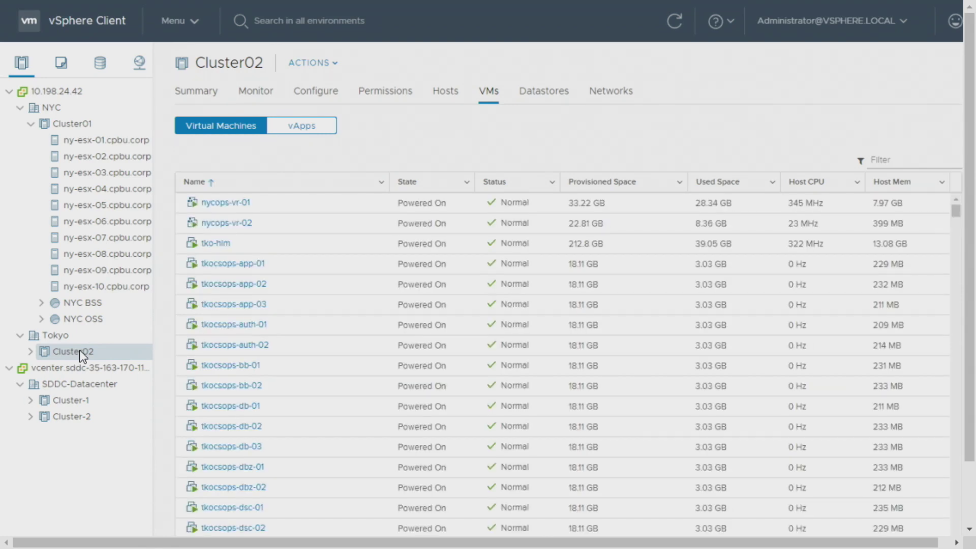
double_click(94, 405)
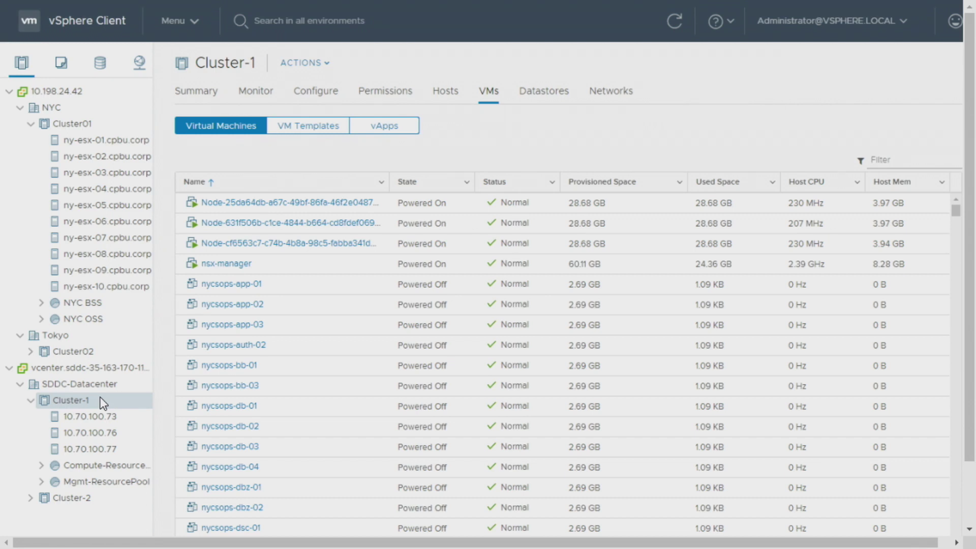
scroll(432, 374, down, 2)
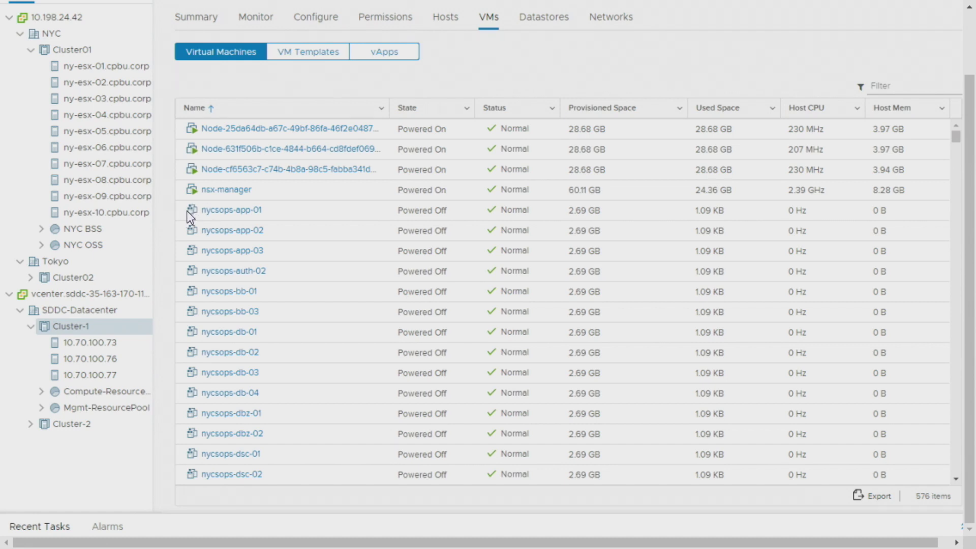
click(81, 426)
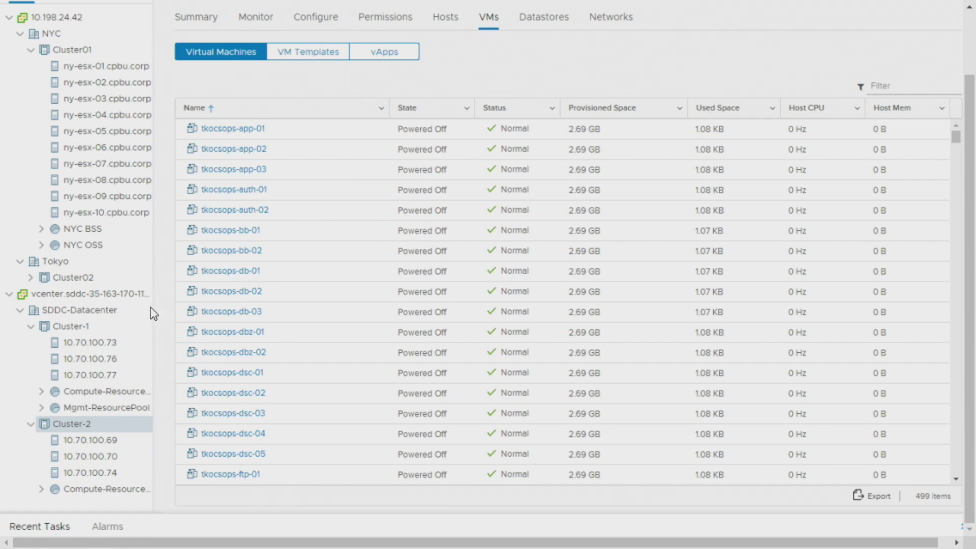
click(104, 51)
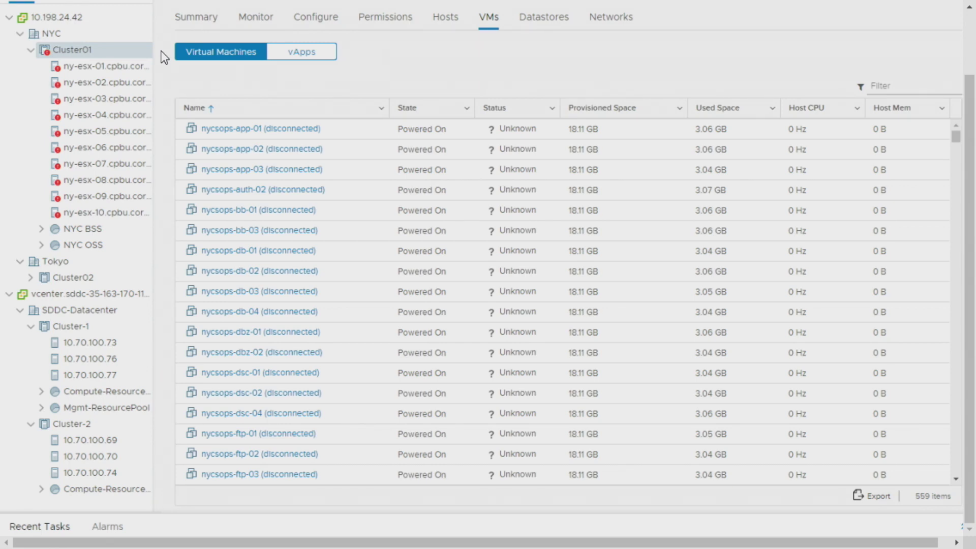
scroll(178, 58, up, 2)
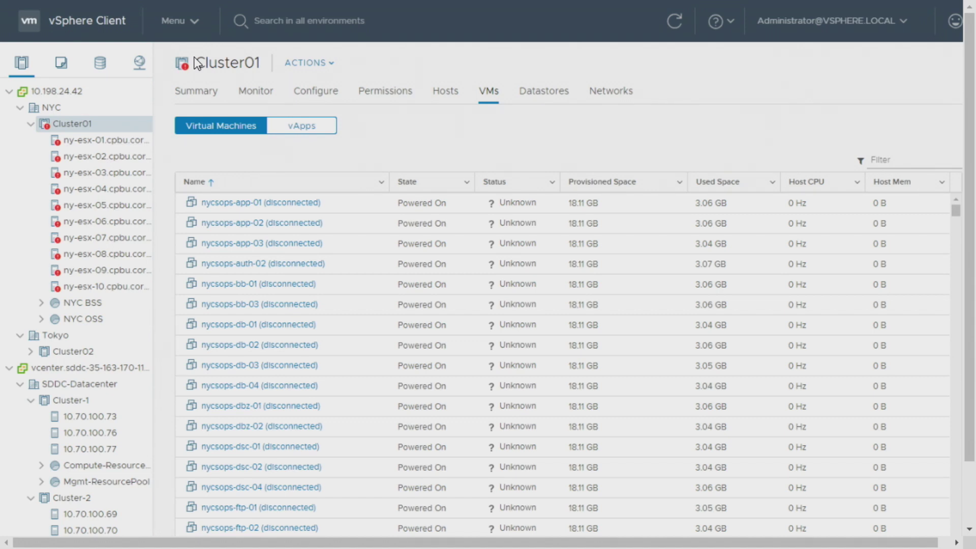
- Open Site Recovery and show the details of the site pair linking the SDDC vCenter with 10.198.24.42
click(192, 21)
click(212, 282)
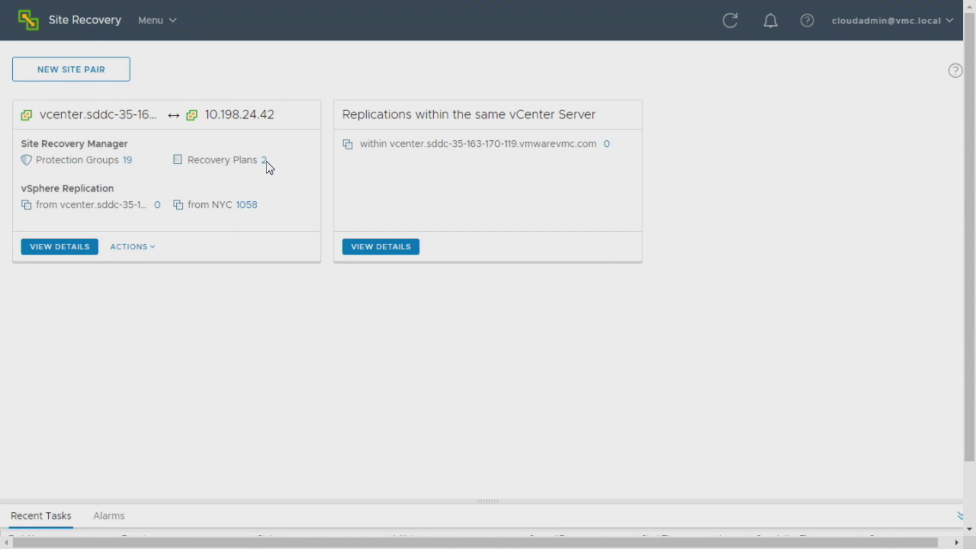
click(74, 248)
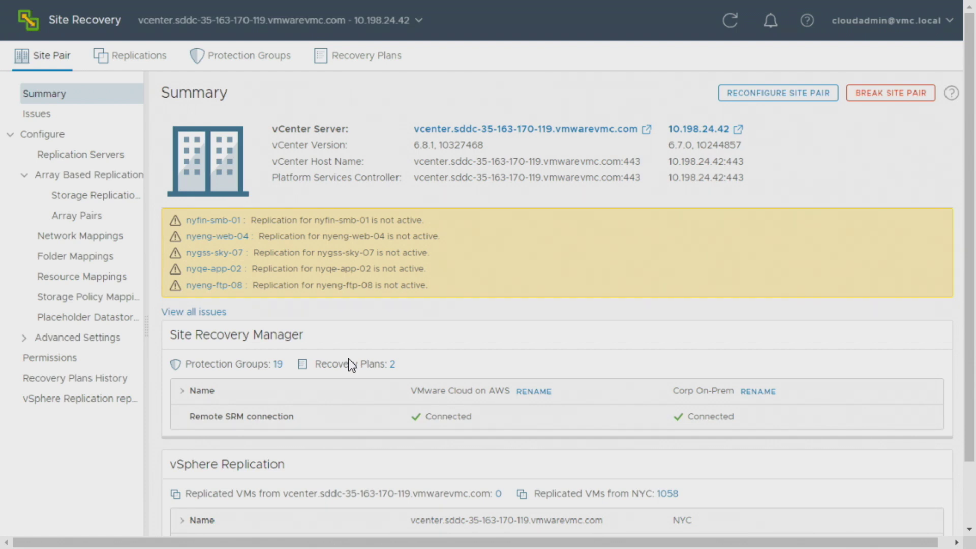
- Open the recovery steps of the recovery plan "NYC Entire Datacenter to VMC Cluster 1"
click(378, 60)
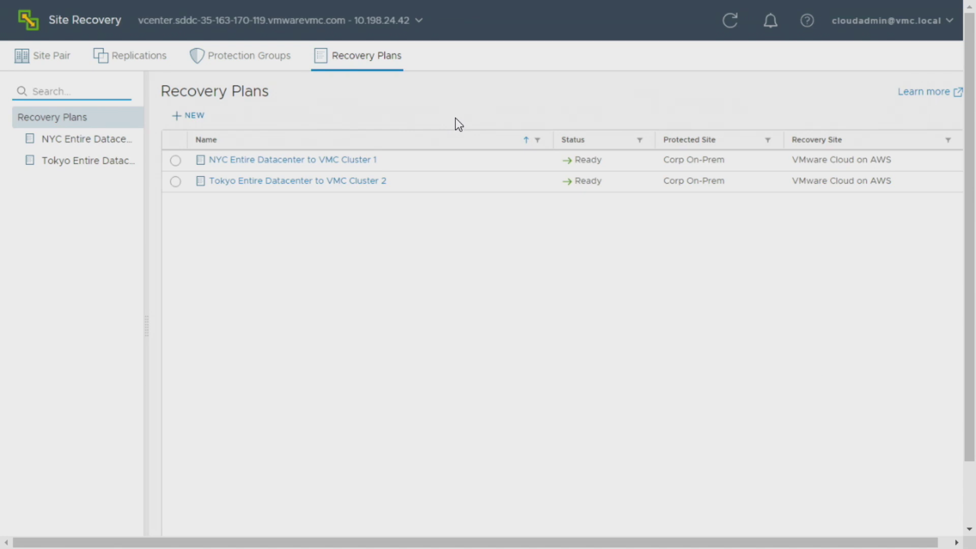
click(319, 161)
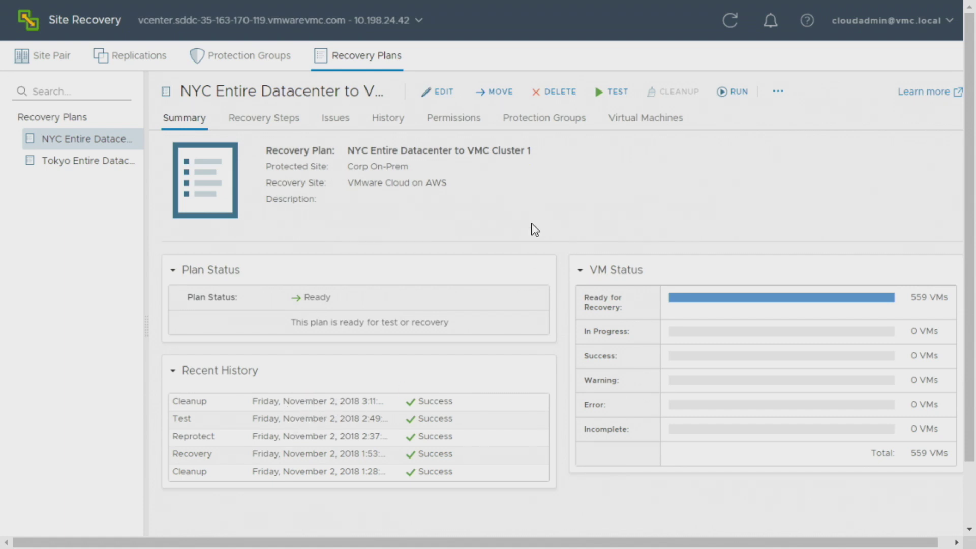
click(272, 133)
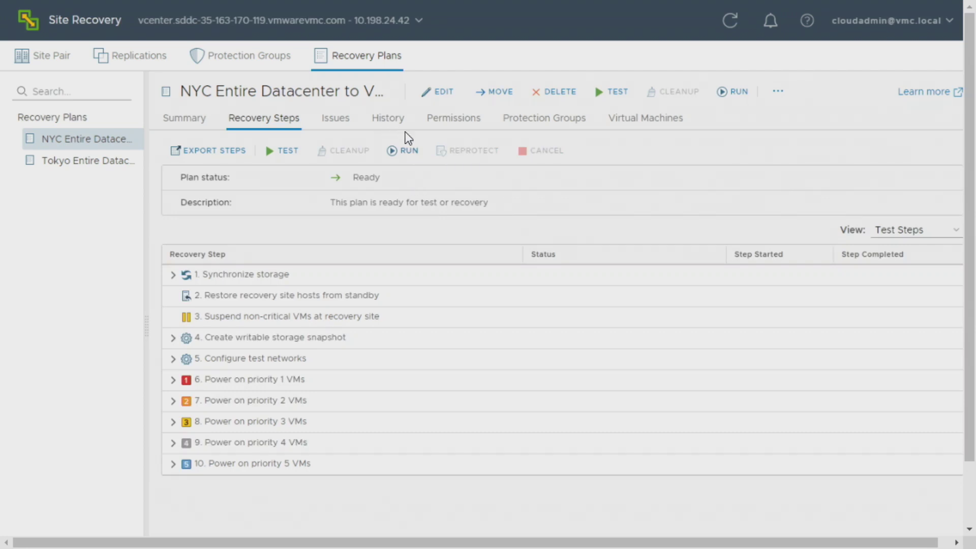
- Run the NYC recovery plan with the Disaster recovery type, acknowledging the permanent changes, and review its recovery steps
click(404, 151)
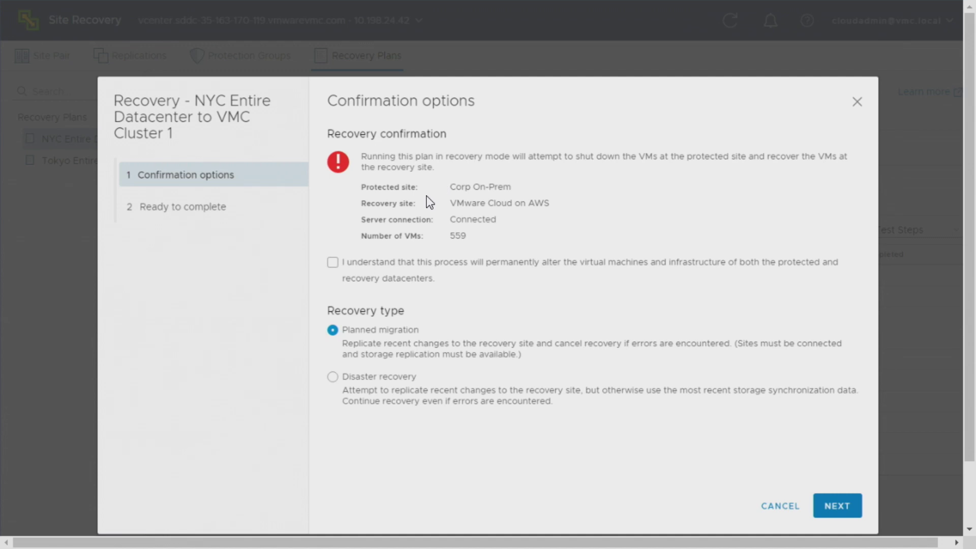
click(332, 264)
click(333, 379)
click(835, 507)
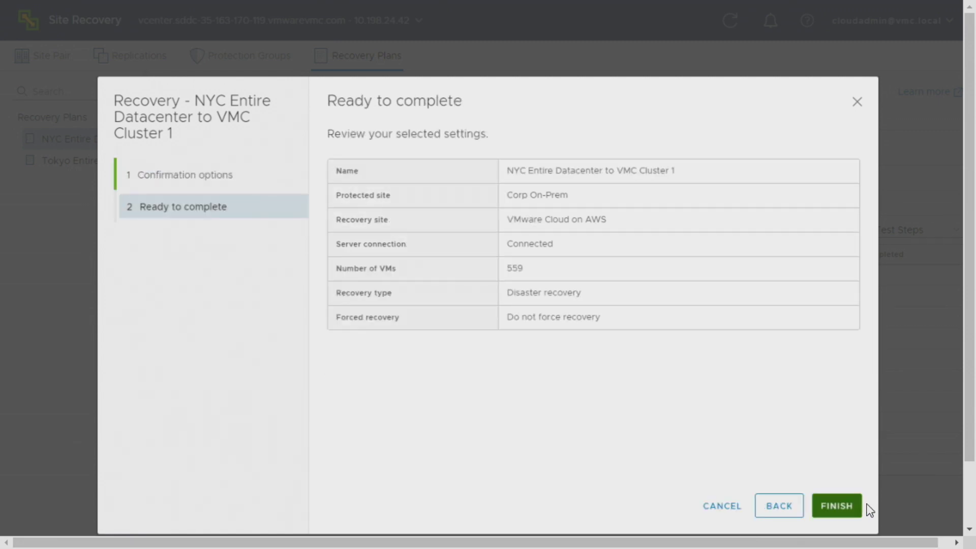
click(848, 514)
scroll(779, 417, down, 2)
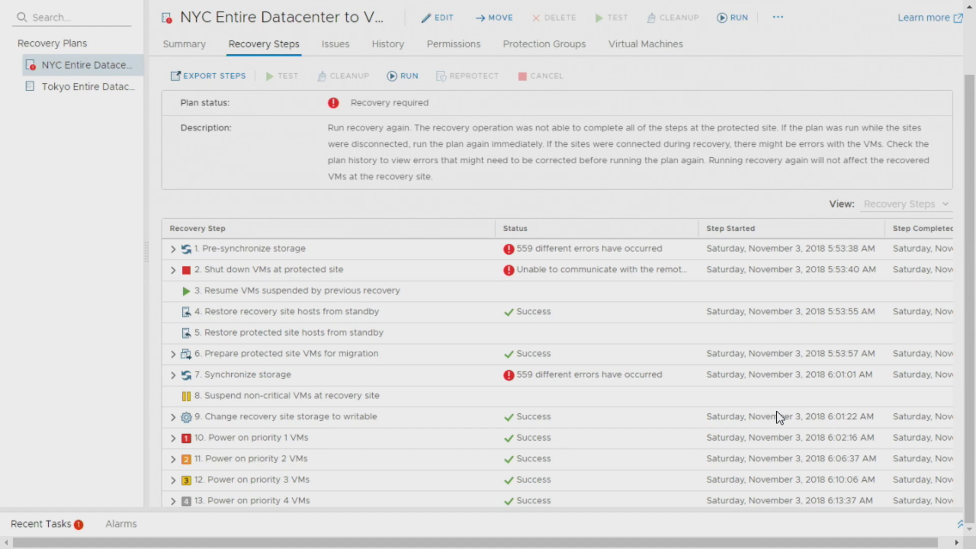
scroll(538, 498, up, 2)
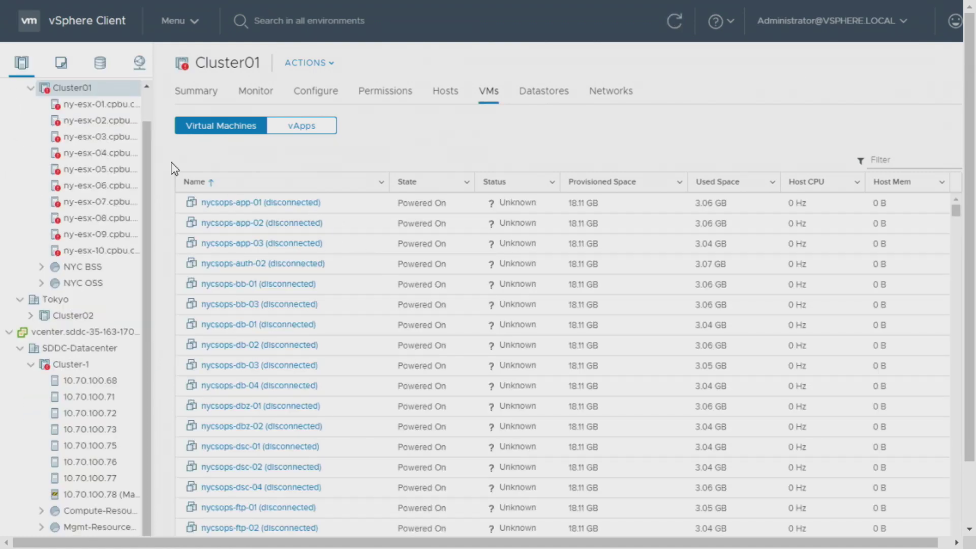
- Switch to vSphere Client, collapse Cluster01 and review the virtual machines of Cluster-1 in SDDC-Datacenter
click(31, 87)
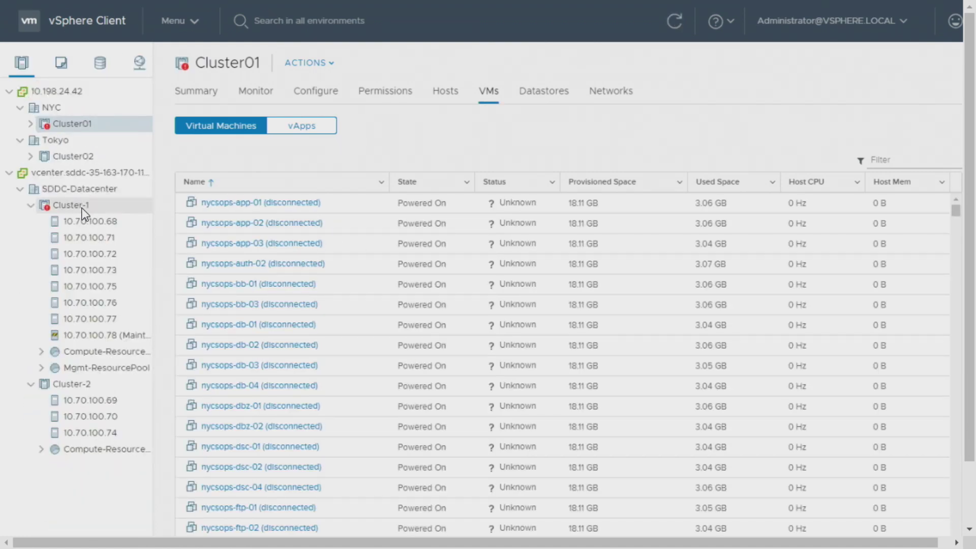
click(84, 206)
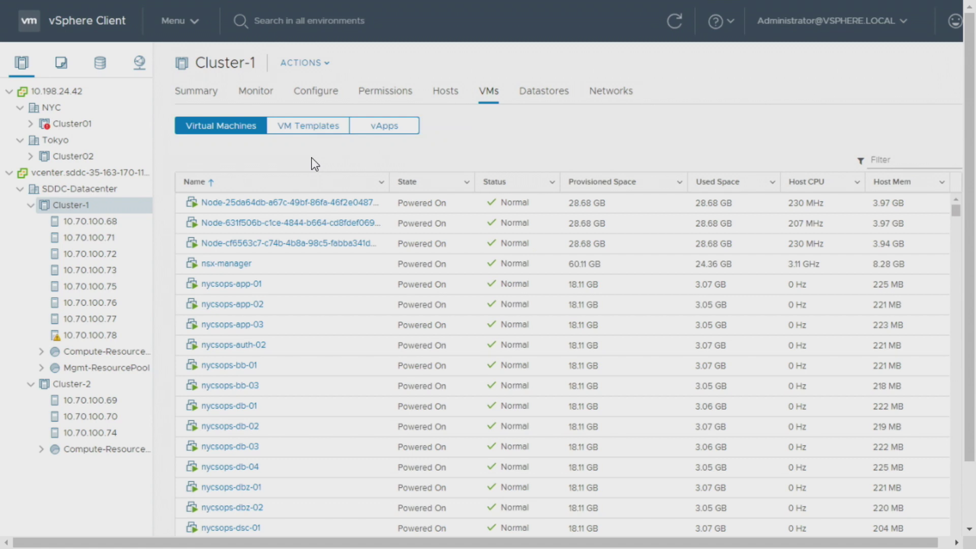
scroll(356, 163, down, 2)
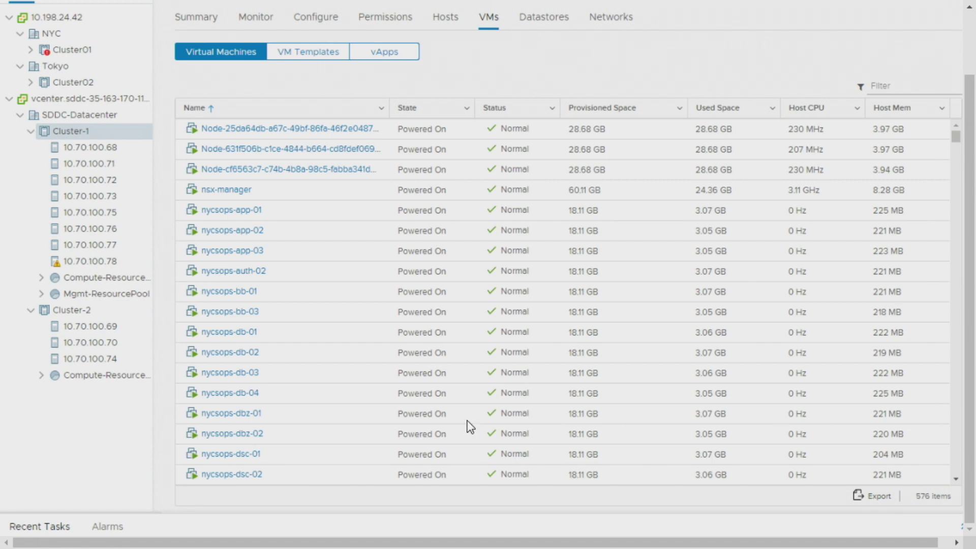
- Expand the recent tasks to check the host maintenance and vSAN disk operations, and collapse them again
scroll(681, 464, right, 1)
click(951, 525)
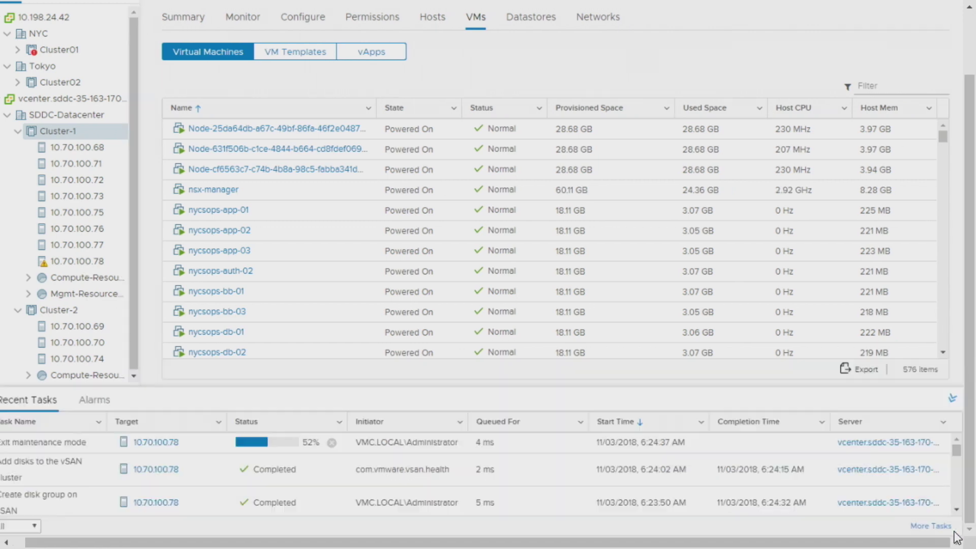
scroll(489, 389, left, 1)
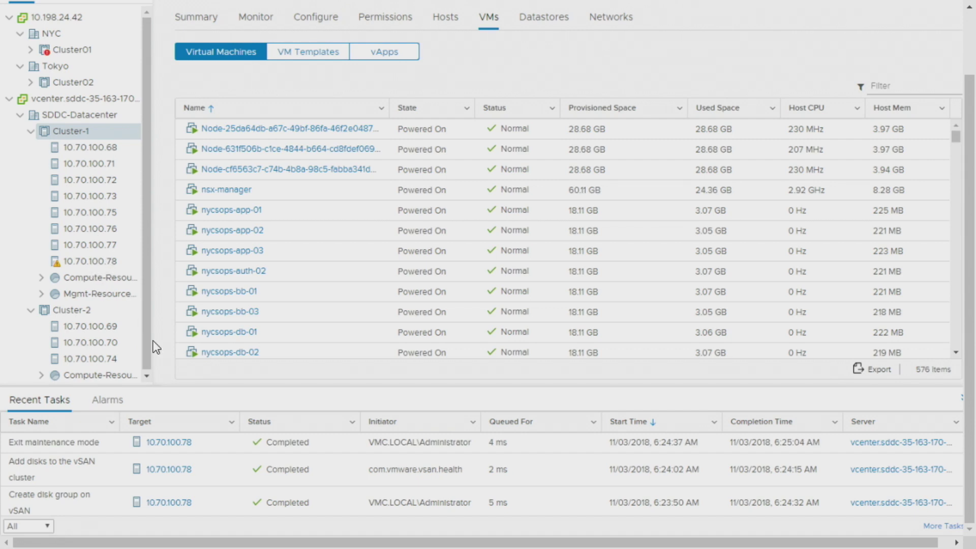
click(896, 394)
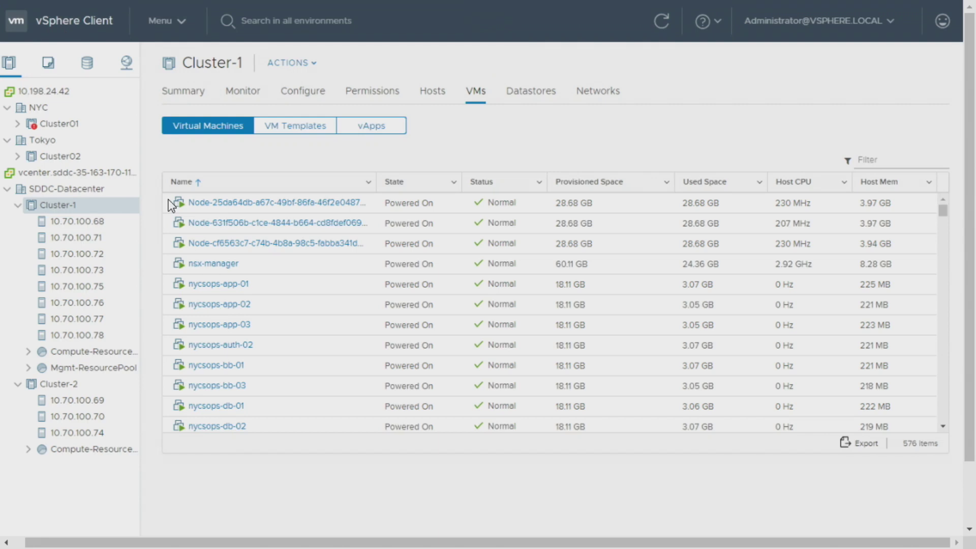
- Switch to VMware Cloud on AWS and review the capacity and cluster summary of CPBU-SDDC
click(85, 33)
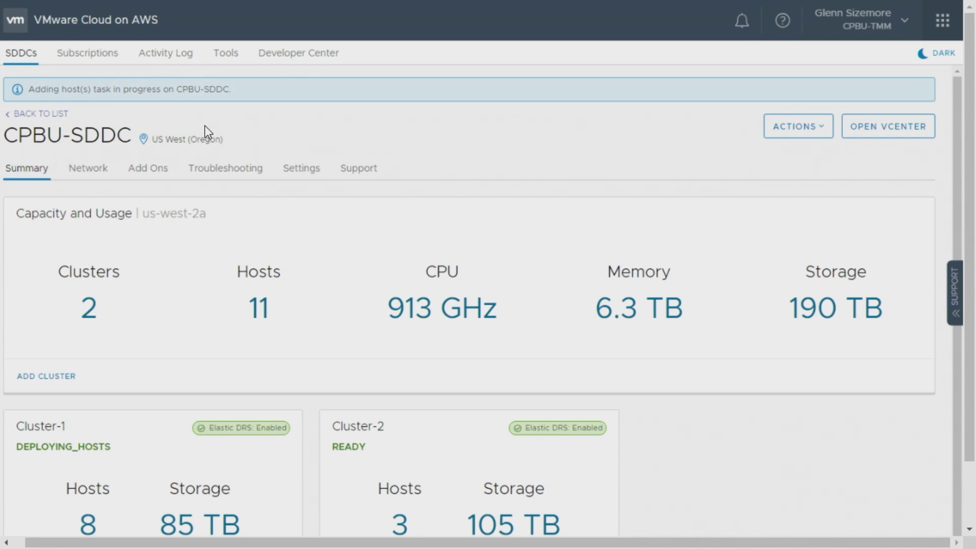
scroll(367, 184, down, 1)
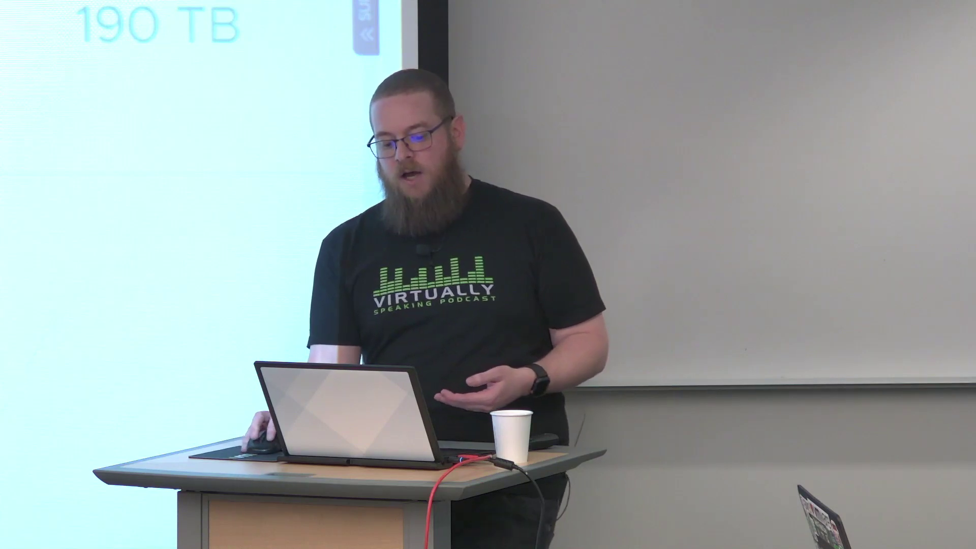
scroll(203, 153, down, 1)
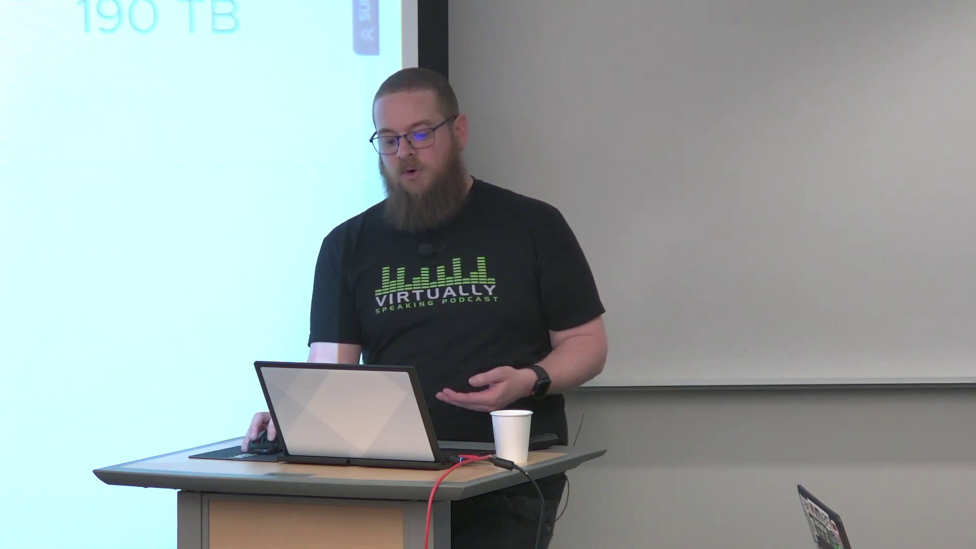
scroll(204, 152, down, 2)
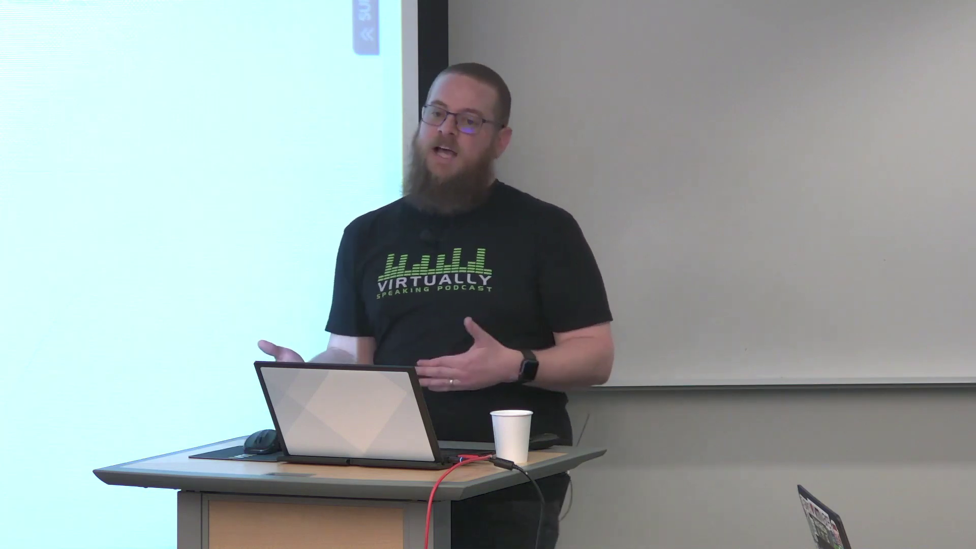